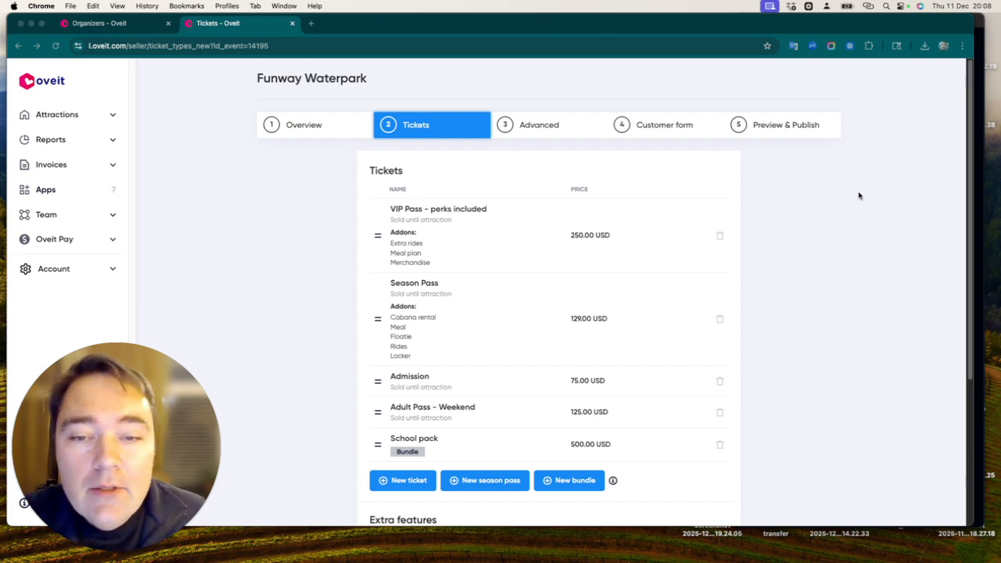
left_click(67, 121)
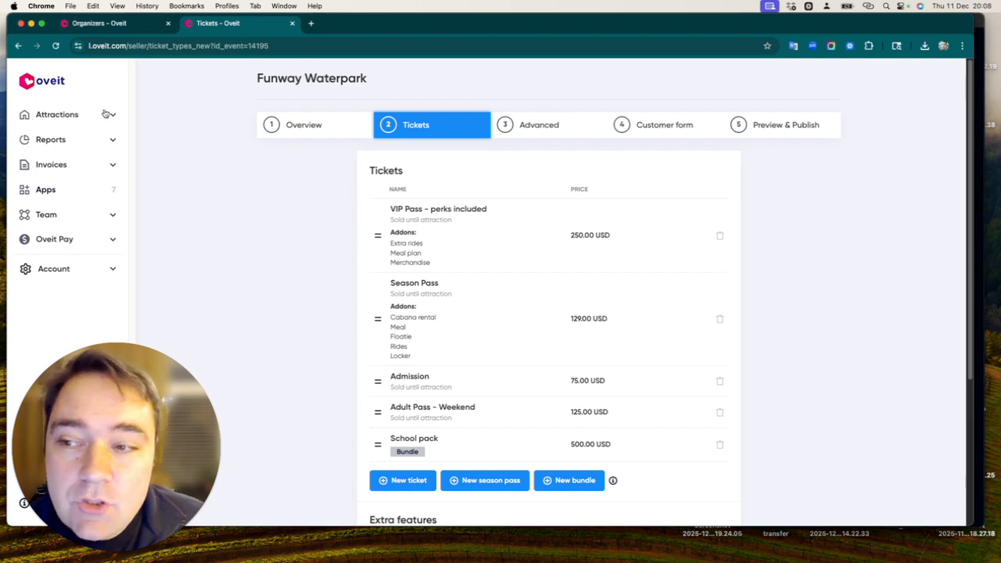
left_click(92, 118)
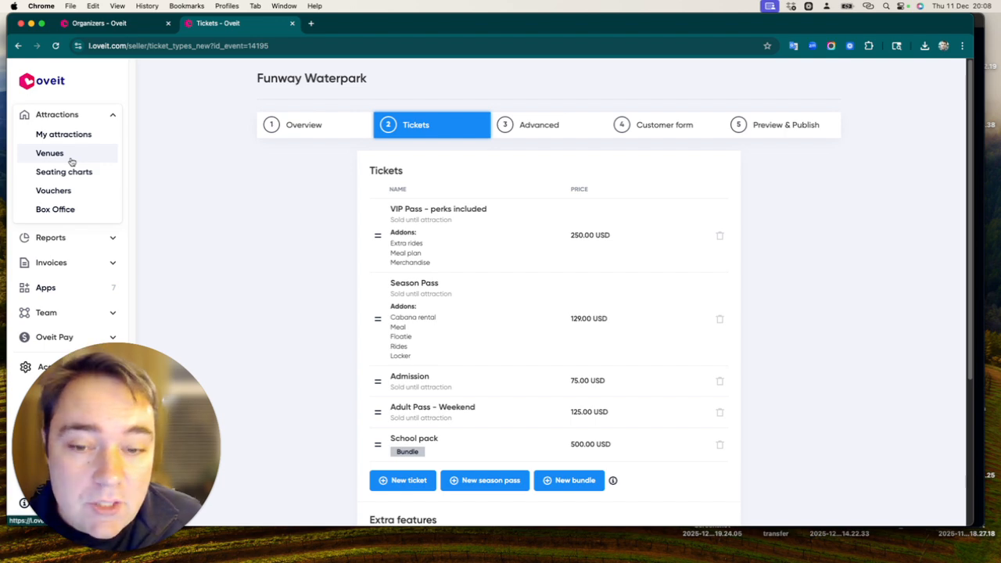
scroll(461, 299, "down", 1)
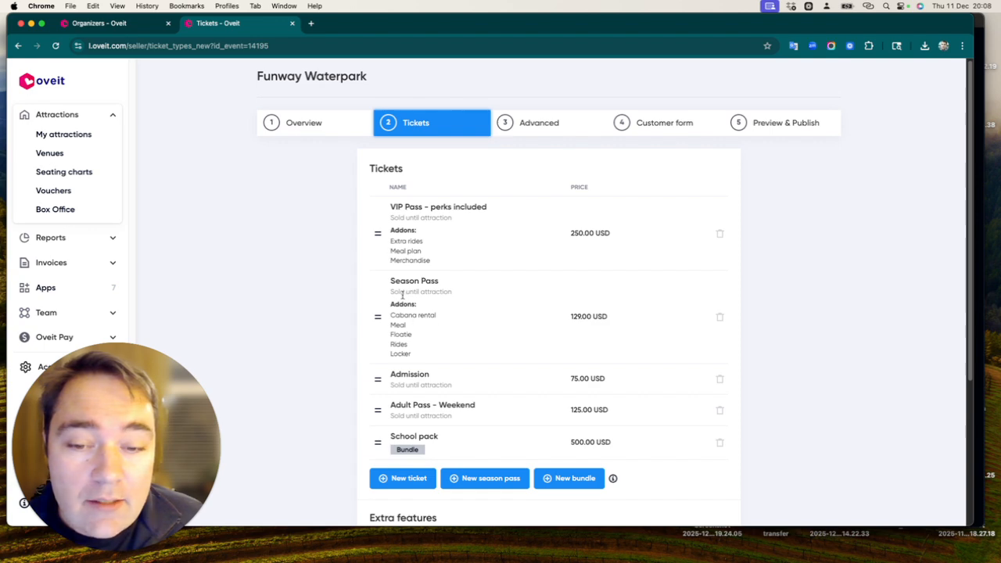
Step: Start a new season pass for Funway Waterpark and expand its additional options
scroll(406, 367, "down", 2)
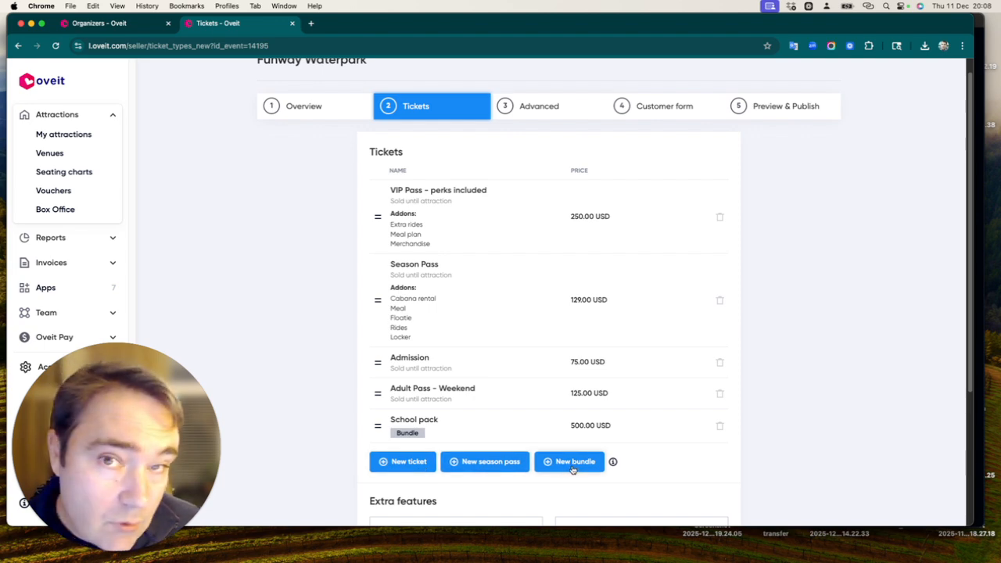
left_click(467, 461)
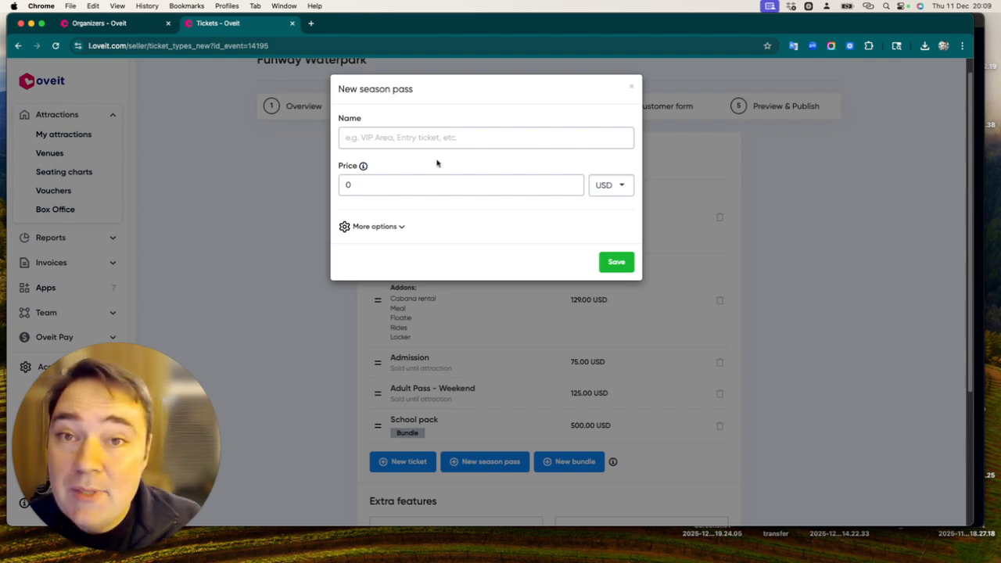
left_click(433, 192)
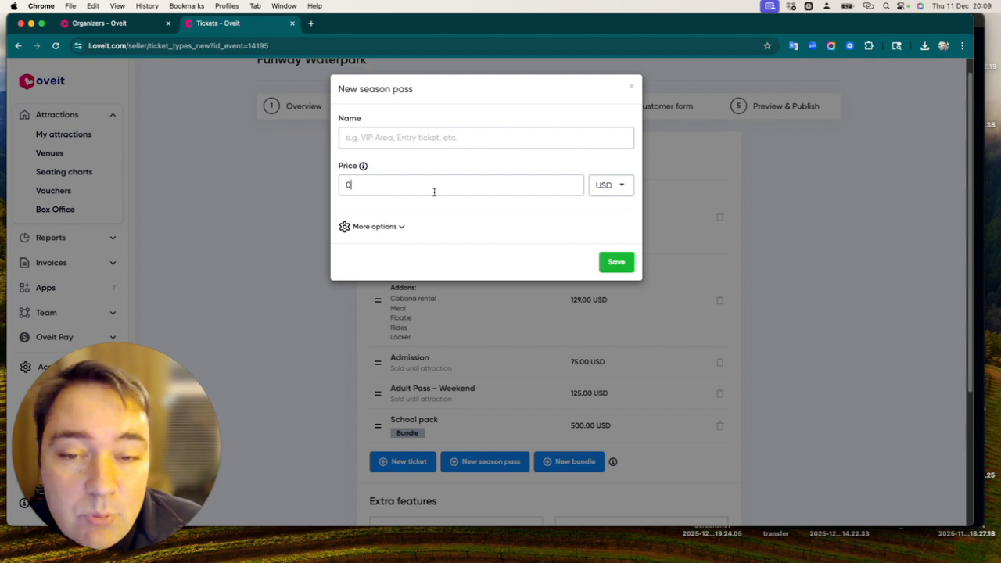
left_click(385, 228)
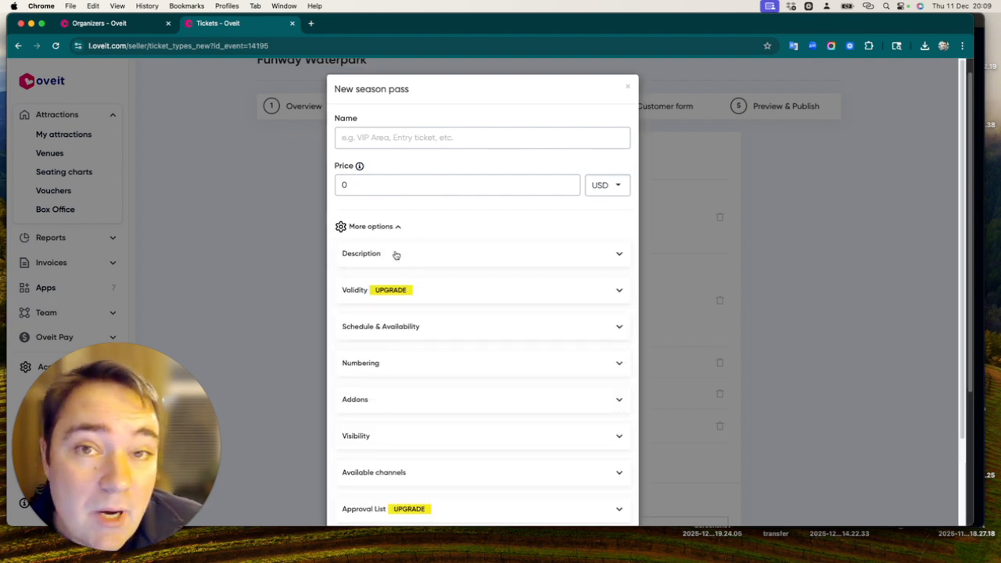
Step: Set the start date of the season pass's validity to 2026-01-01
left_click(430, 290)
scroll(422, 286, "down", 1)
left_click(384, 297)
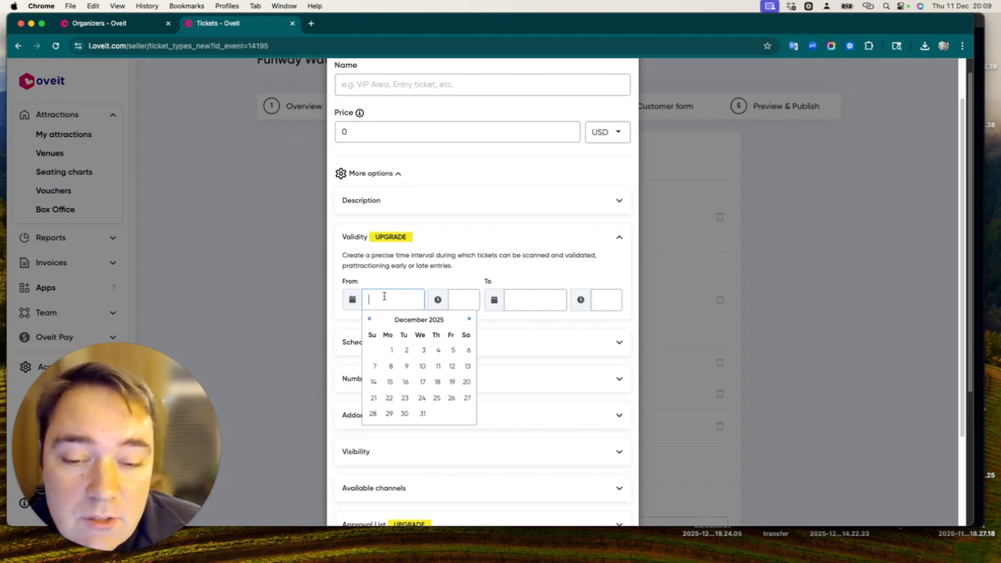
left_click(468, 321)
left_click(468, 322)
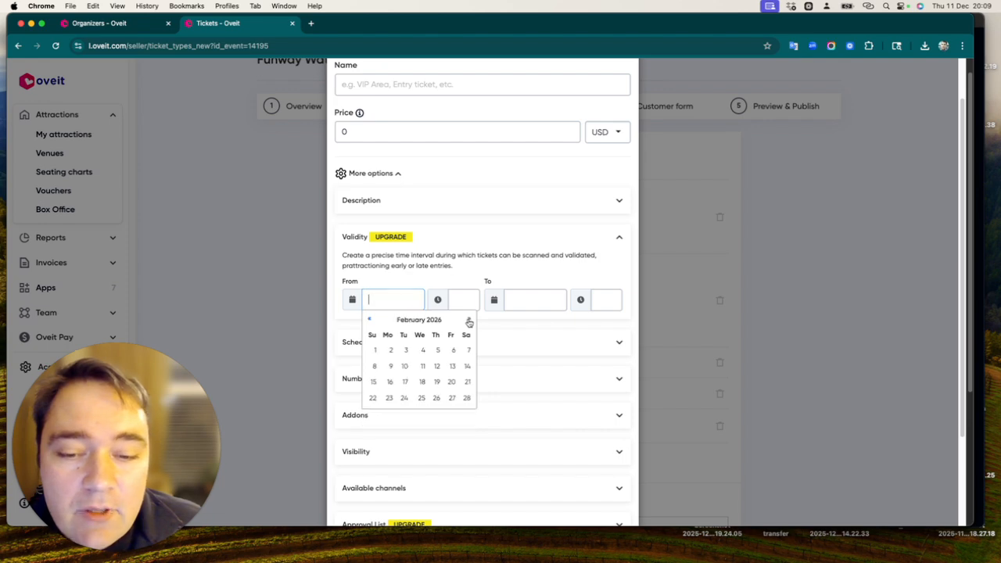
left_click(369, 320)
left_click(438, 350)
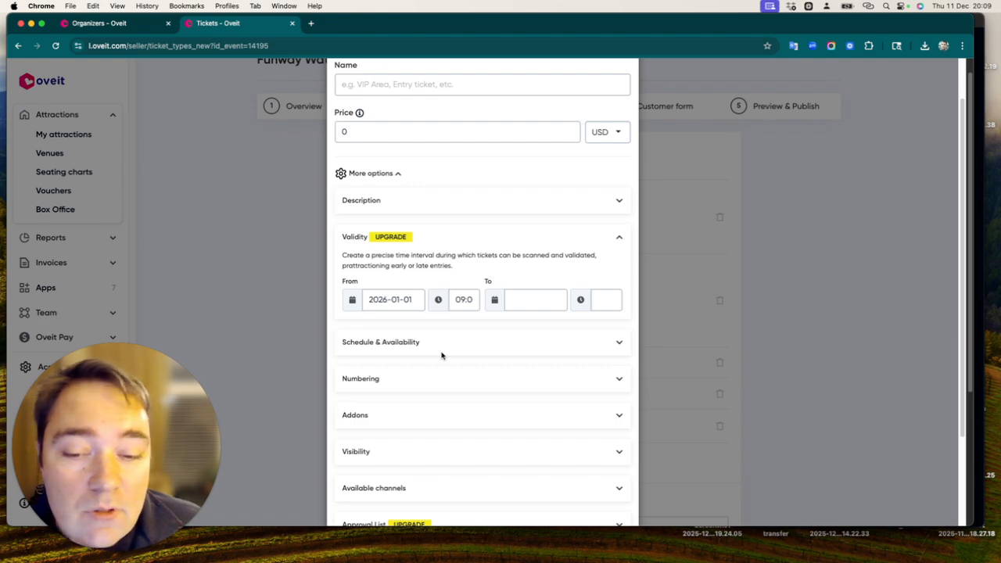
Step: Set the end date of the season pass's validity to 2026-12-31
left_click(535, 304)
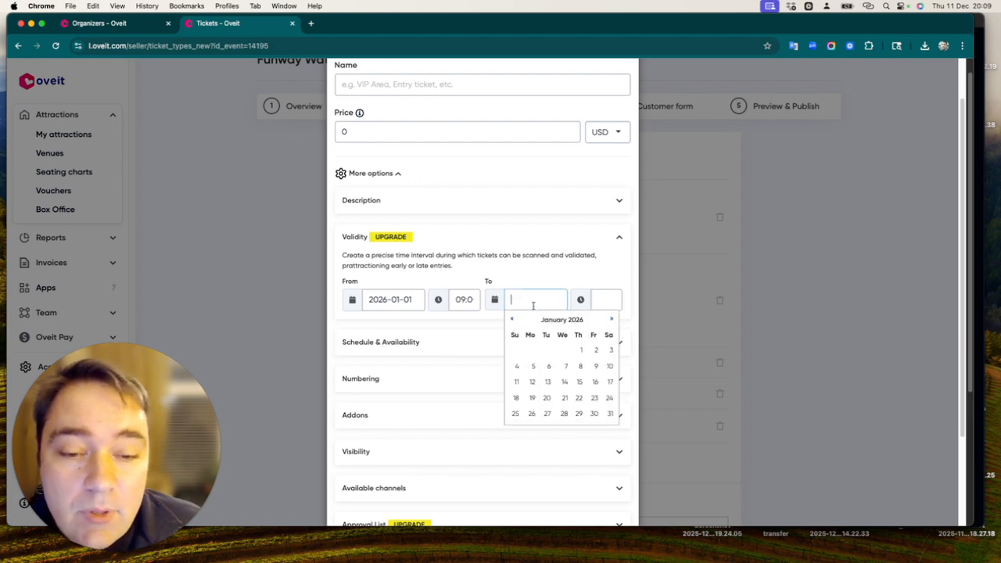
left_click(612, 320)
left_click(612, 320)
left_click(612, 320)
left_click(612, 320)
left_click(613, 320)
left_click(613, 320)
left_click(613, 320)
left_click(613, 321)
left_click(612, 321)
left_click(613, 320)
left_click(612, 320)
left_click(613, 321)
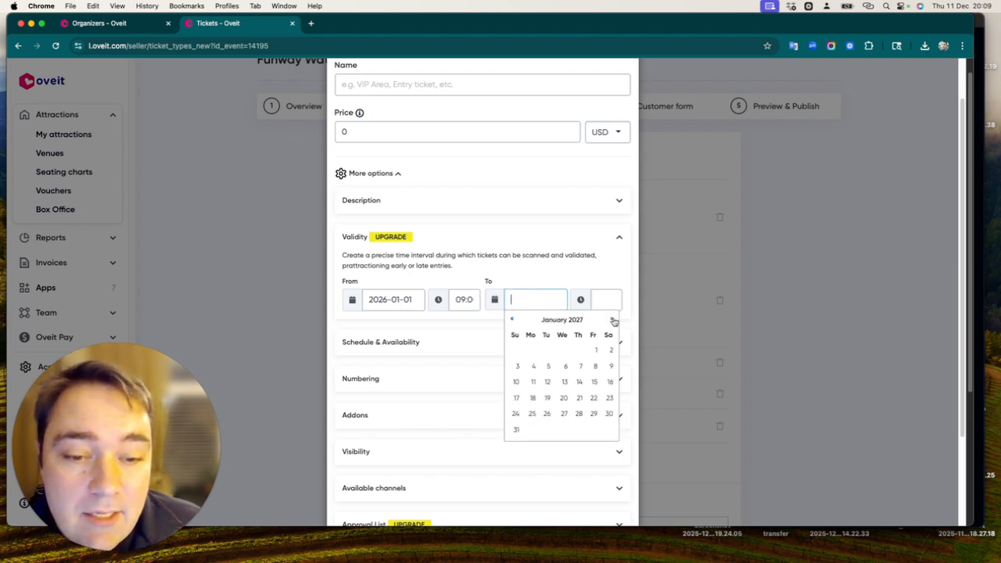
left_click(511, 320)
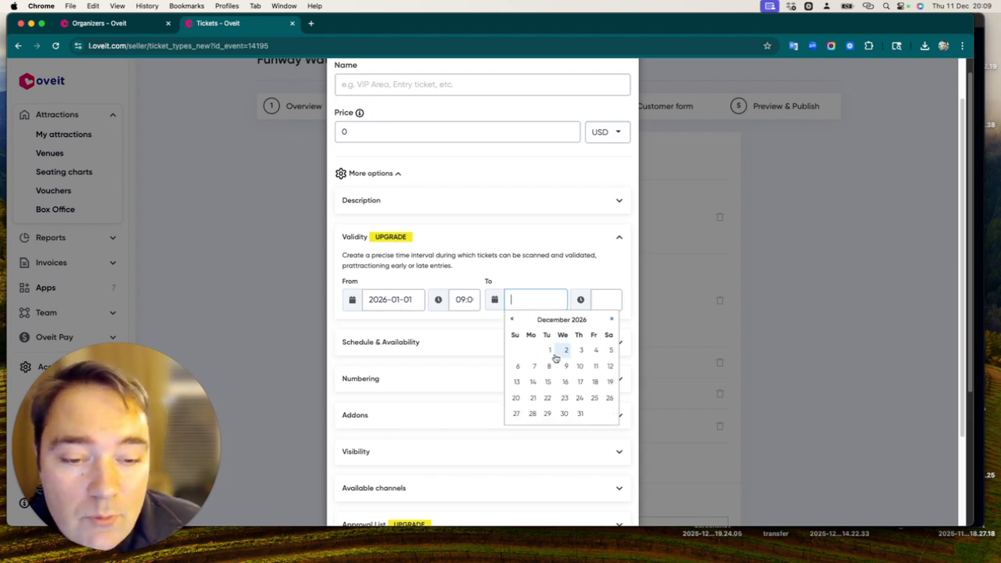
left_click(579, 414)
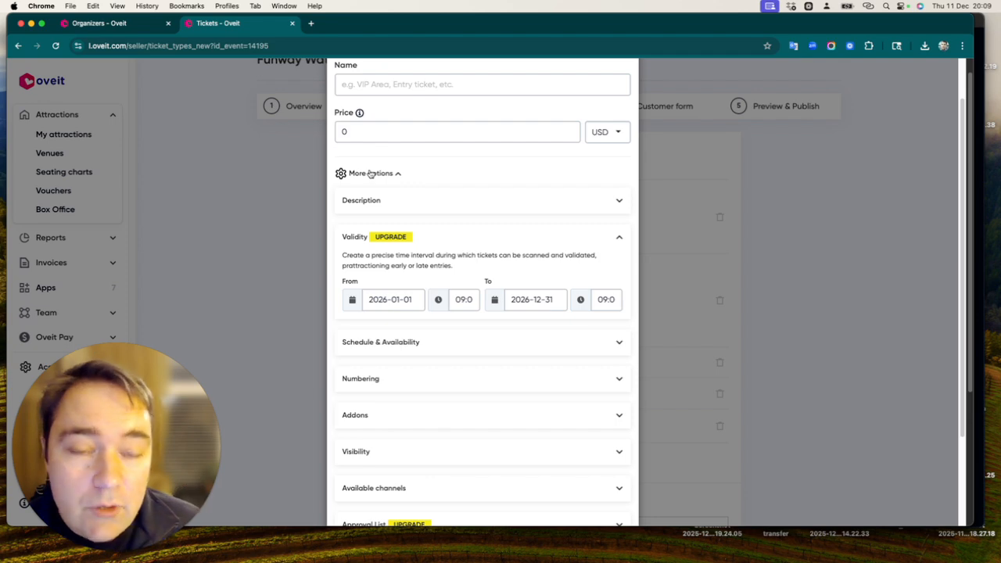
Step: Name the new pass "Season Pass" and set its price to 150 USD
left_click(401, 90)
type("Seaso")
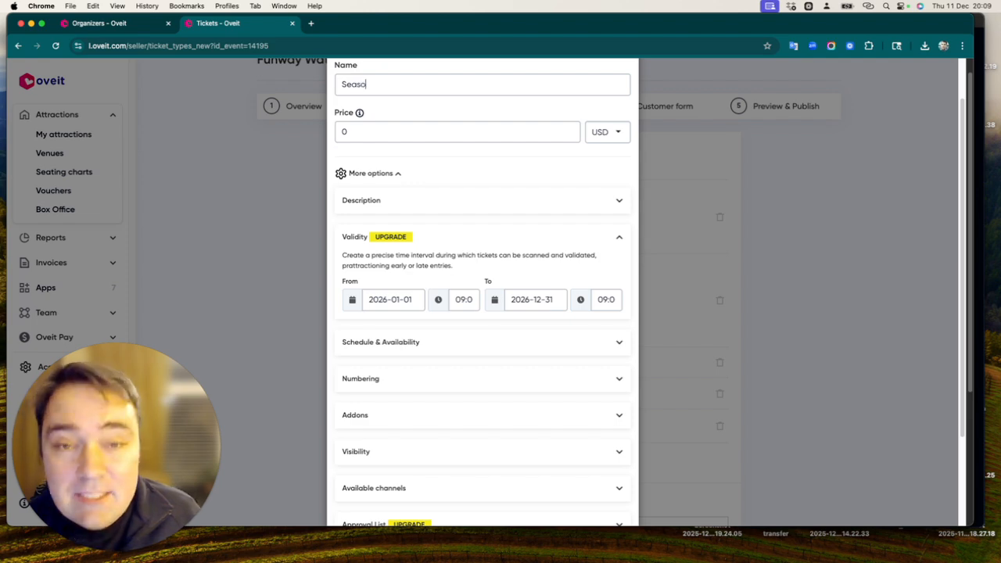
type("n Pass")
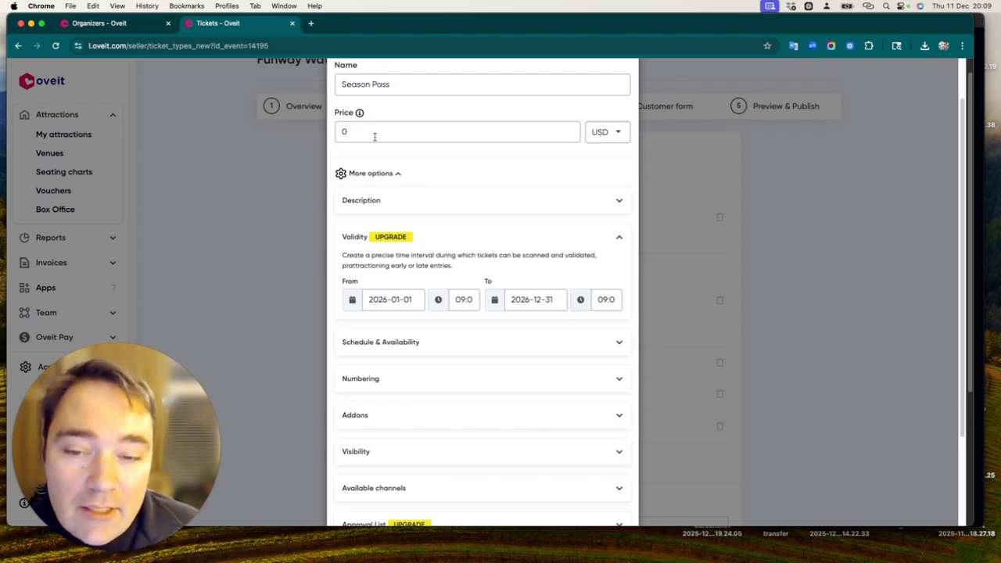
key("BackSpace")
type("1")
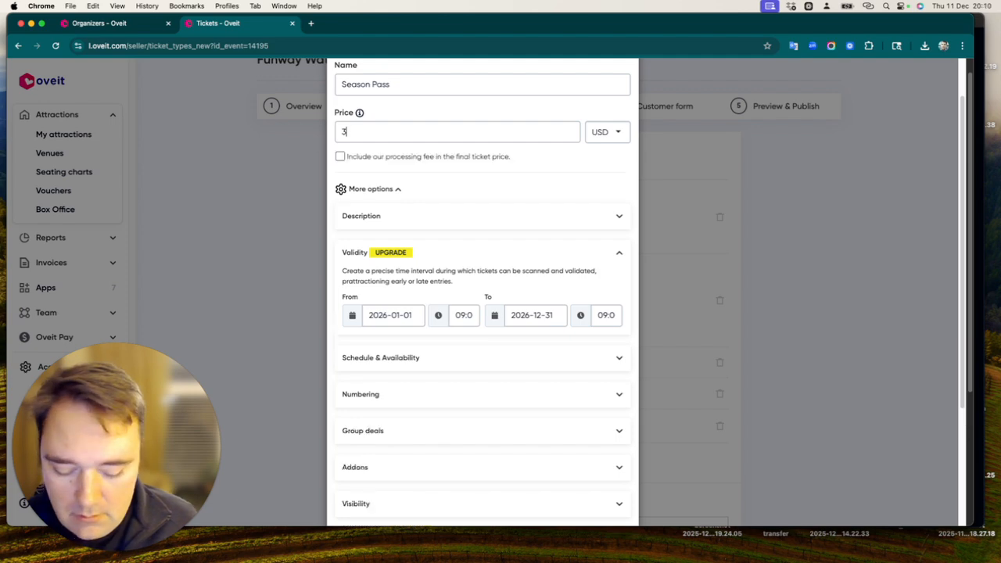
key("BackSpace")
type("150")
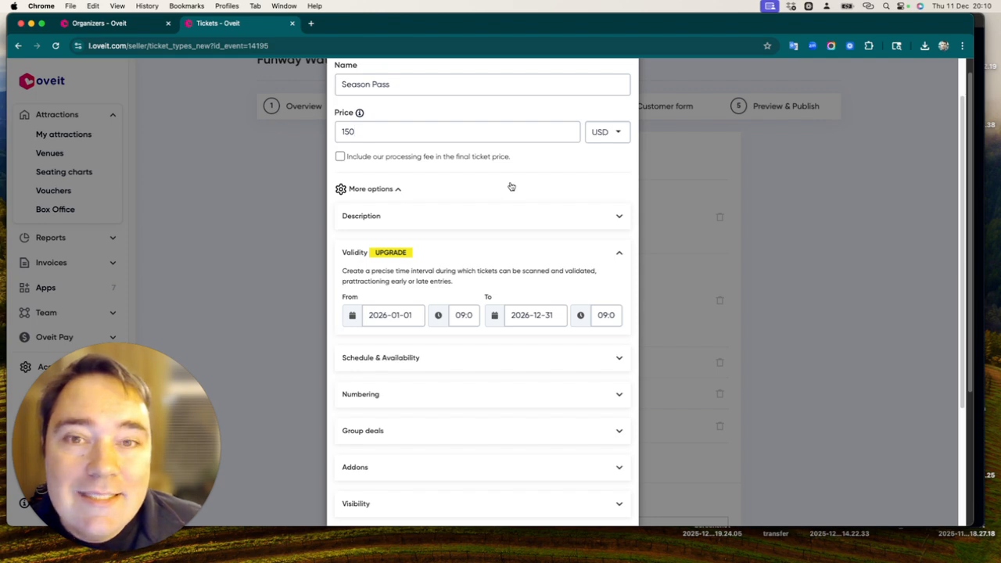
Step: Add an empty group deal to the season pass
scroll(510, 188, "down", 1)
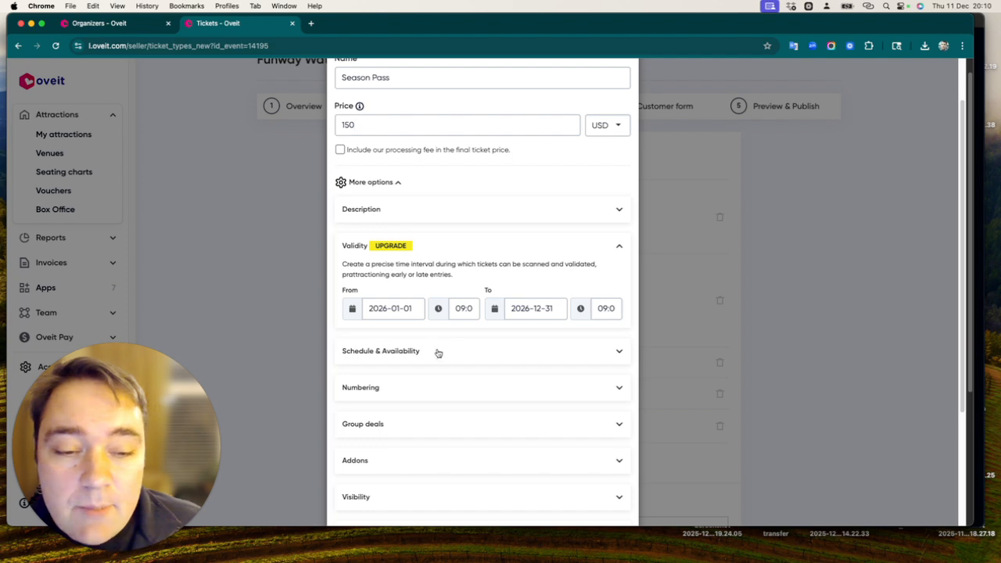
scroll(441, 354, "down", 1)
scroll(442, 354, "down", 2)
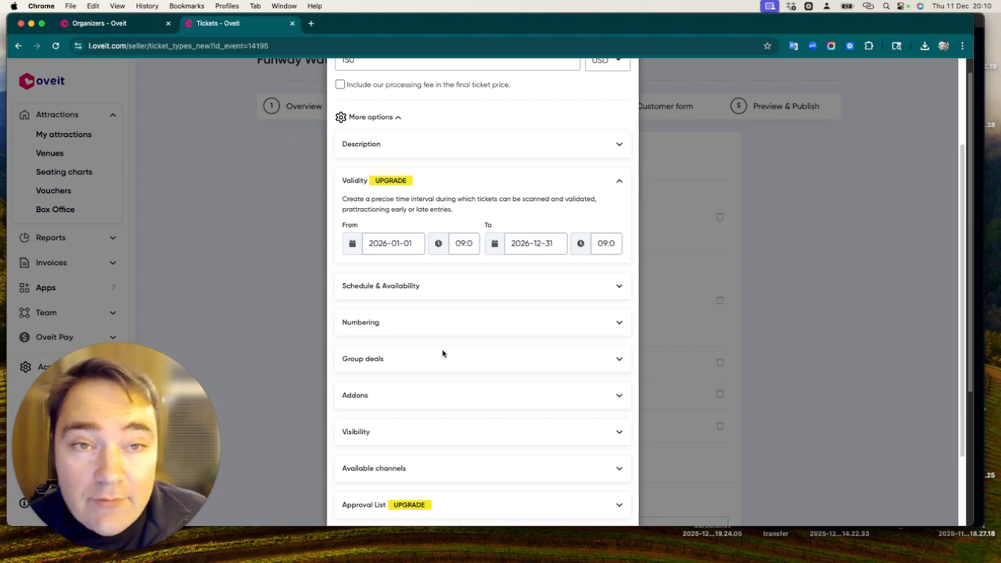
left_click(438, 359)
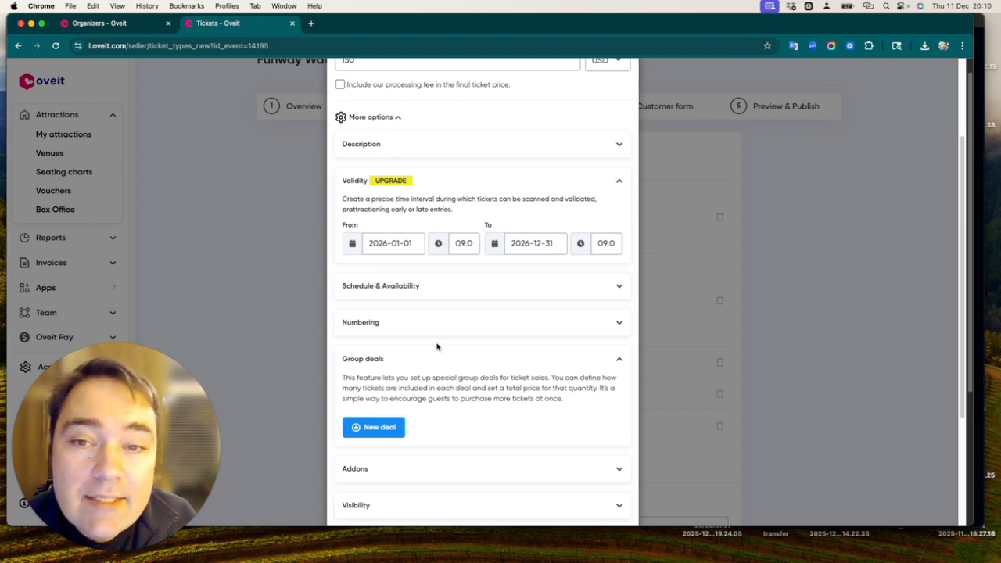
scroll(436, 344, "up", 5)
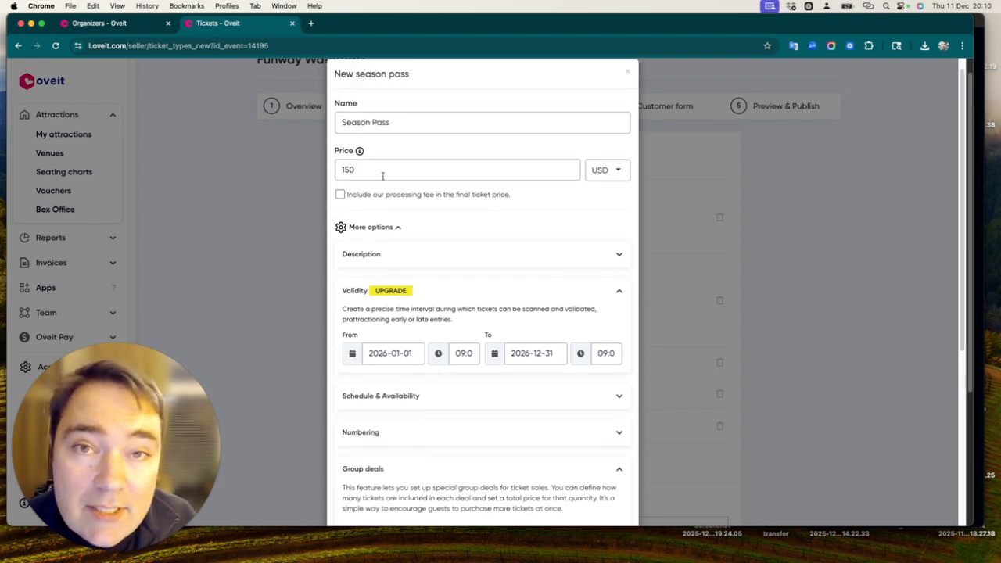
scroll(389, 193, "down", 2)
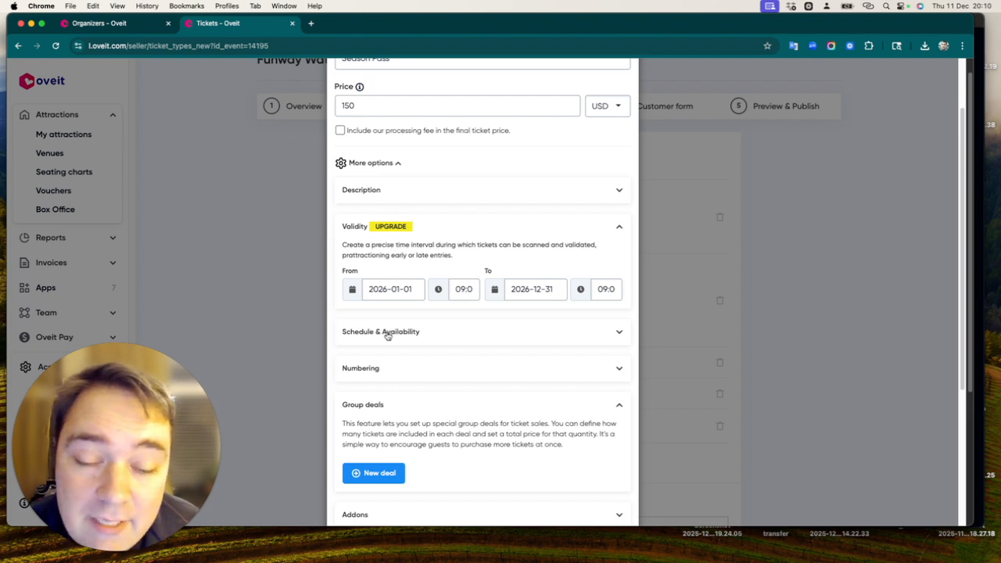
left_click(381, 478)
scroll(360, 437, "down", 2)
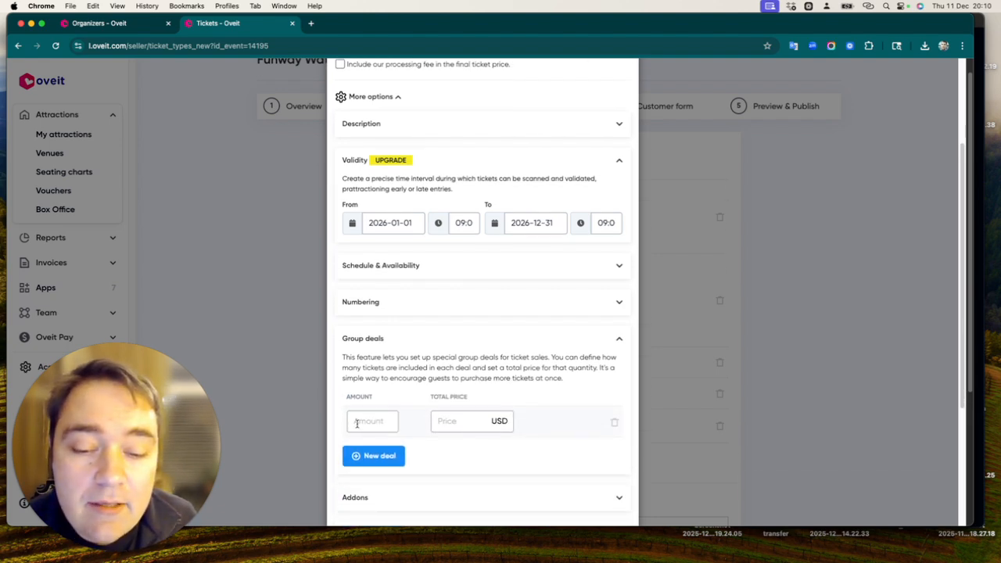
Step: Set the group deal to 3 passes for a total price of 300 USD
left_click(371, 423)
type("3")
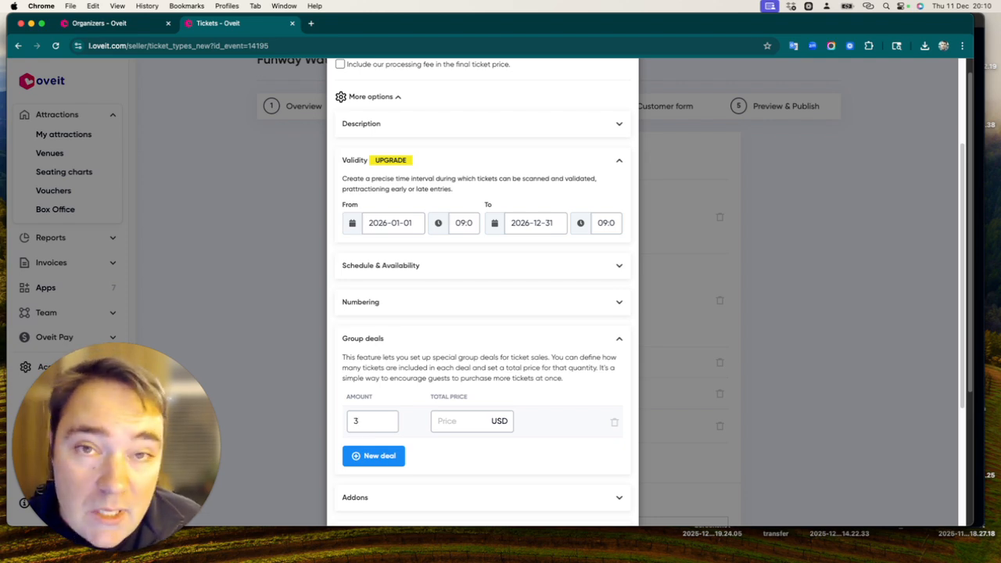
left_click(449, 422)
type("10")
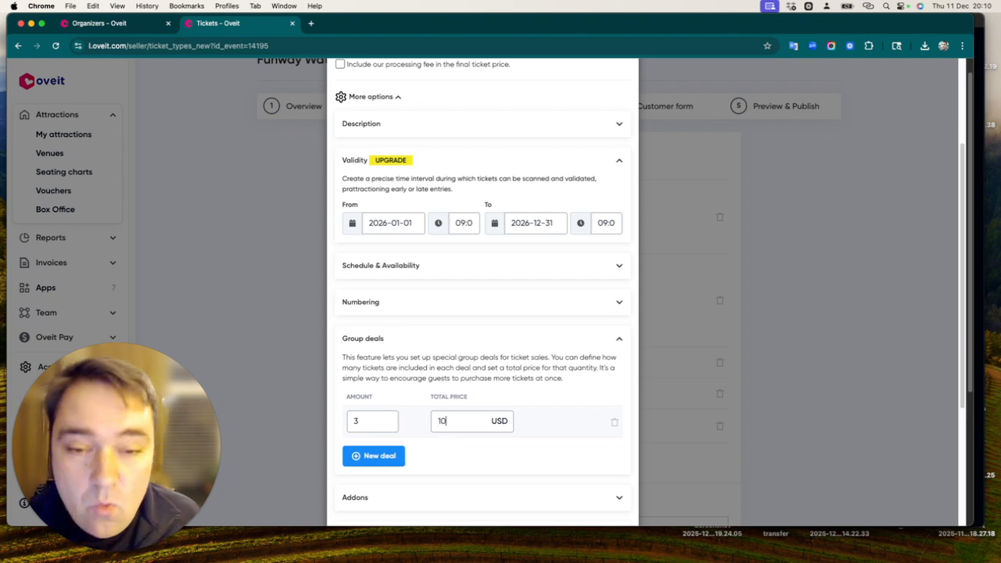
key("BackSpace")
key("BackSpace")
type("300")
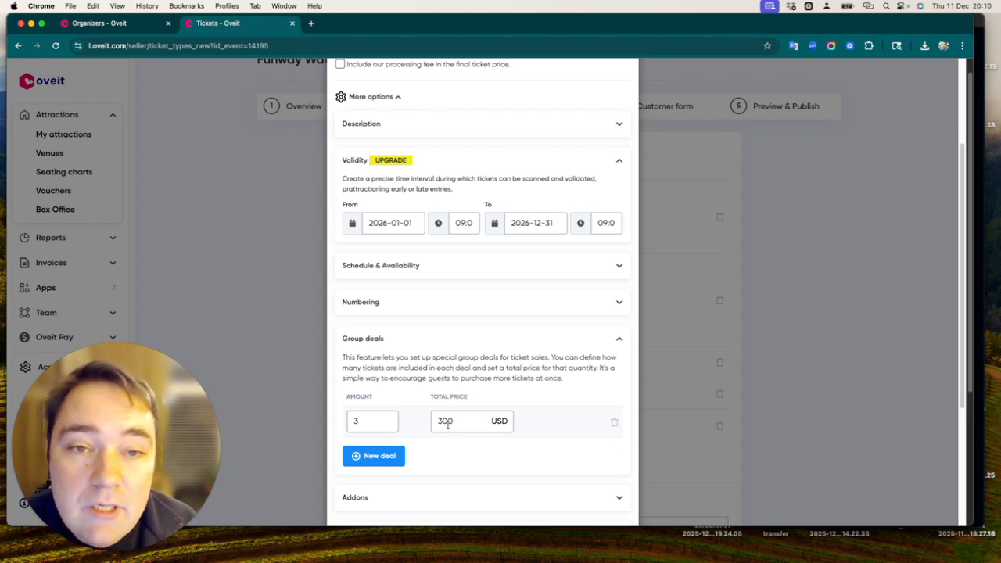
Step: Examine the season pass's addon, visibility and available channel options, and review the settings made so far
scroll(439, 330, "down", 1)
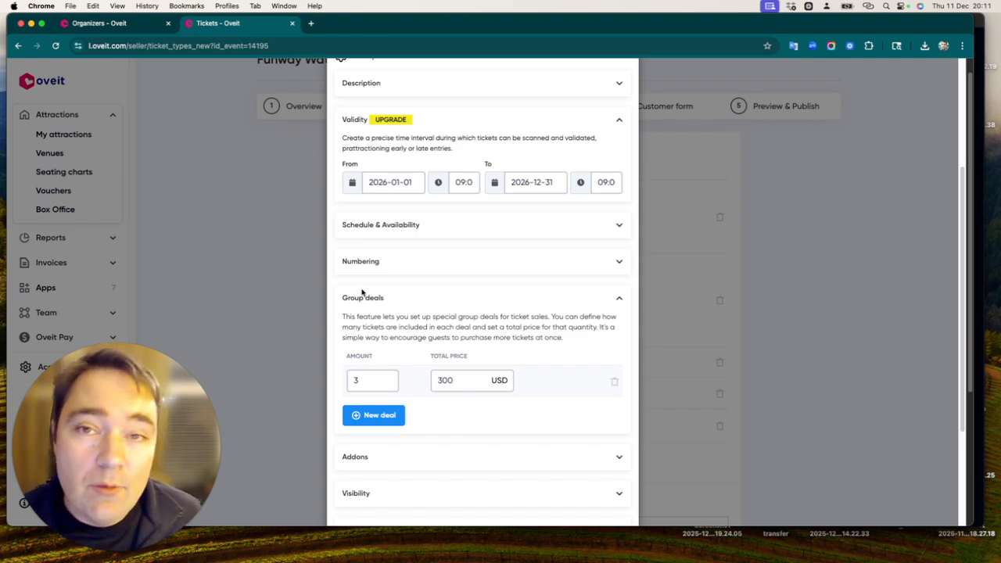
scroll(480, 380, "down", 1)
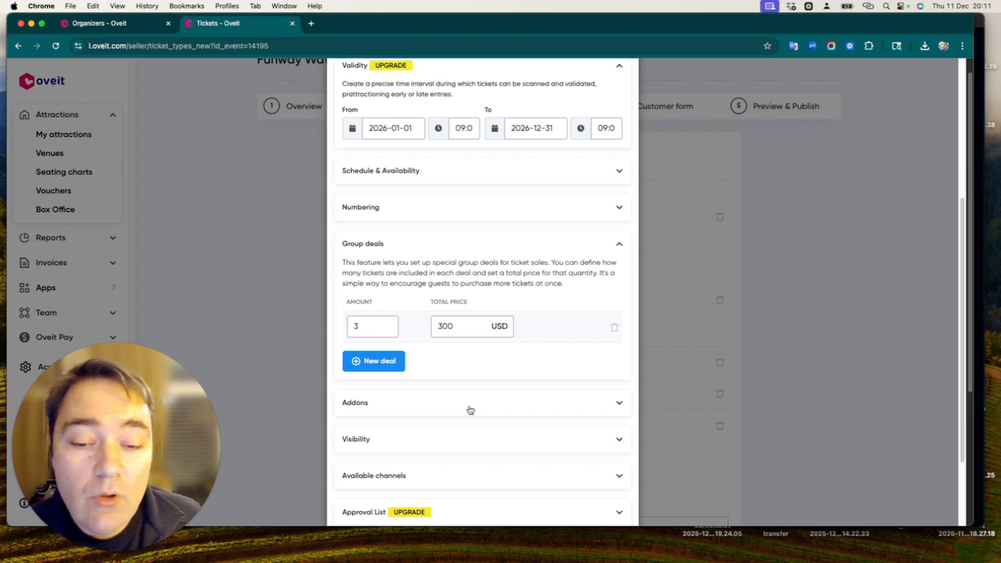
left_click(470, 408)
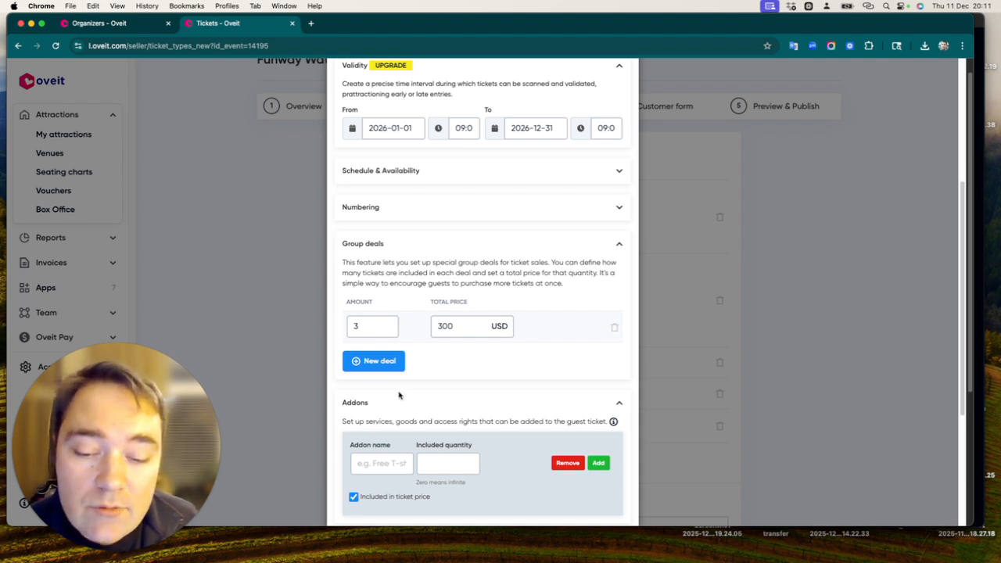
scroll(399, 397, "down", 2)
scroll(390, 402, "down", 1)
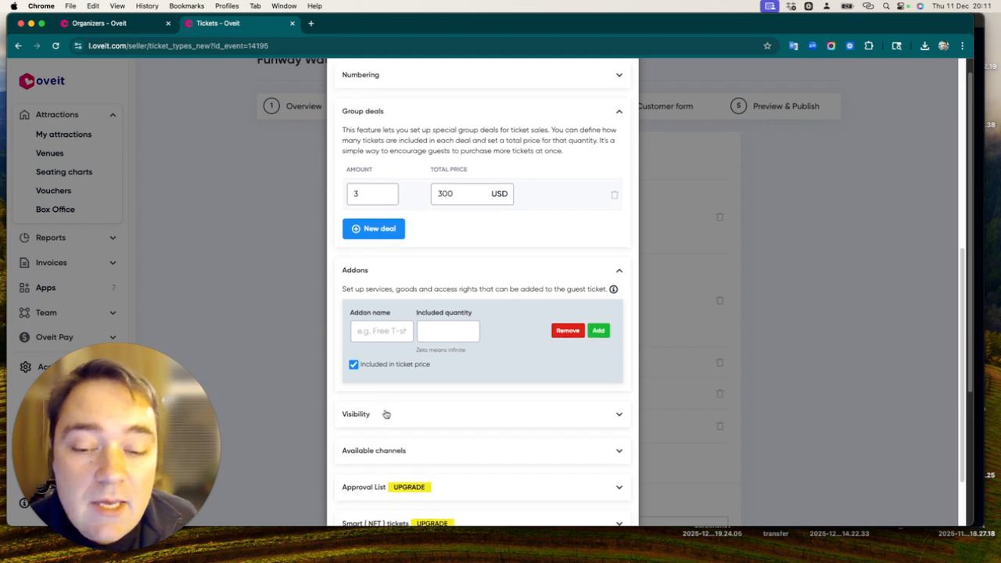
left_click(387, 413)
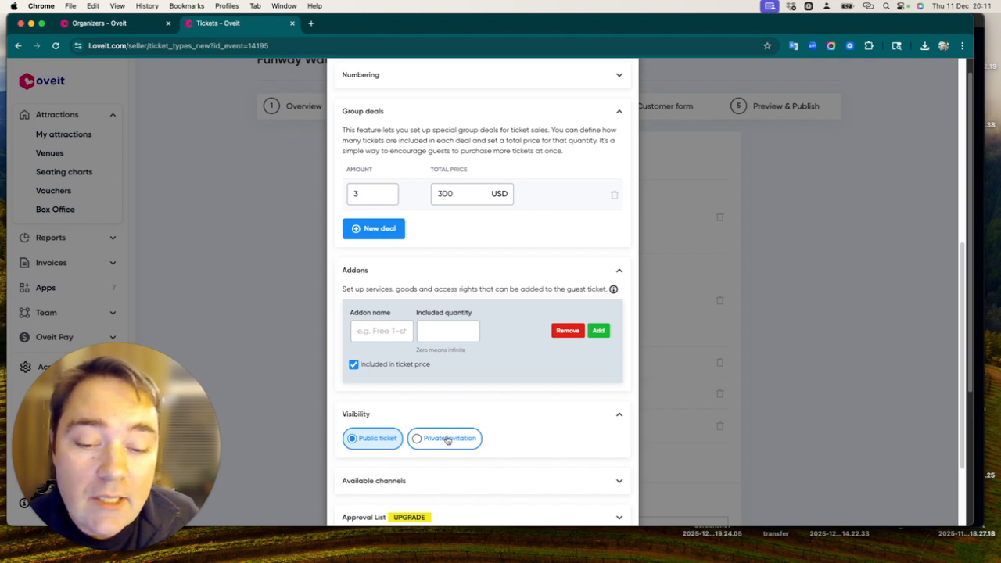
scroll(447, 440, "down", 3)
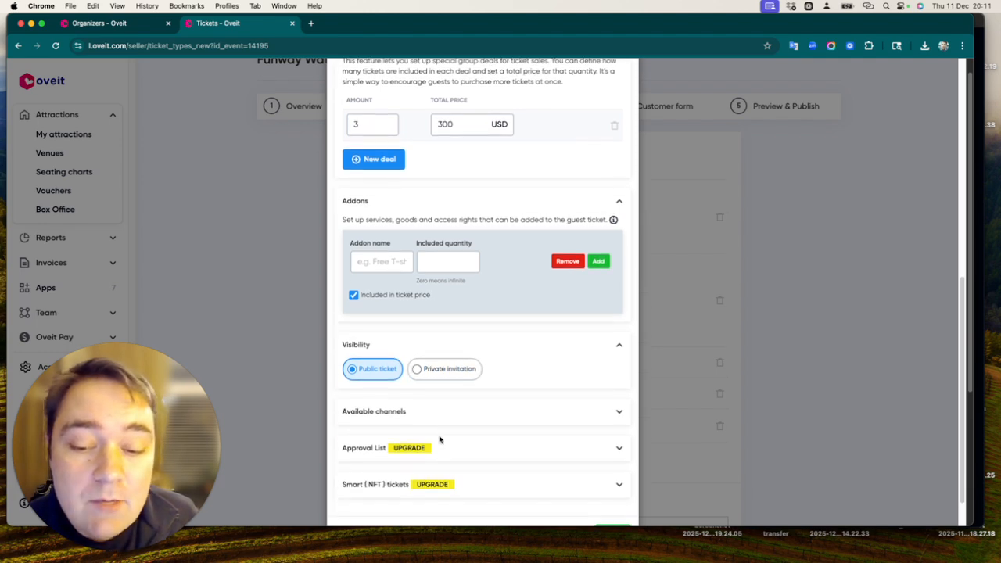
left_click(423, 399)
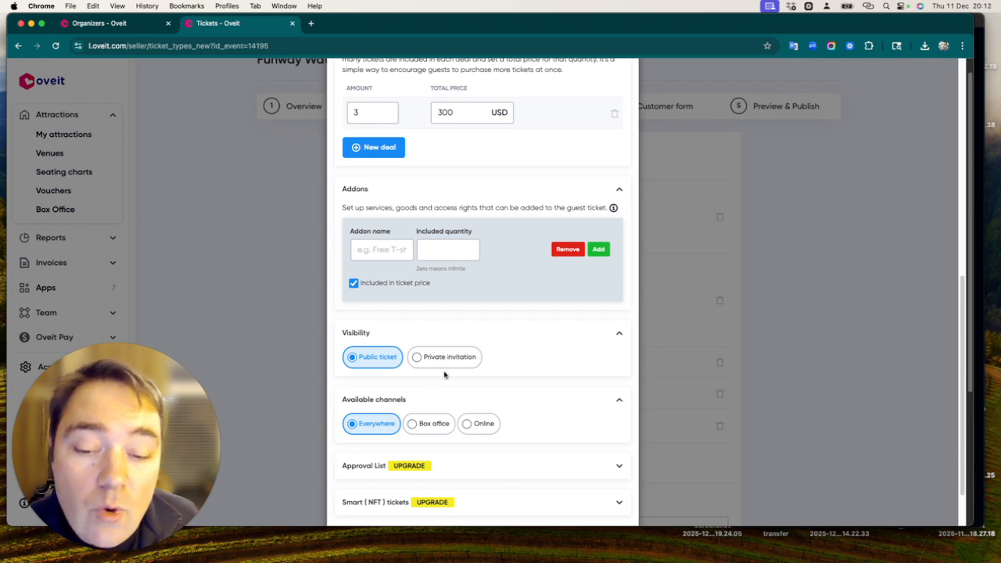
scroll(442, 347, "down", 2)
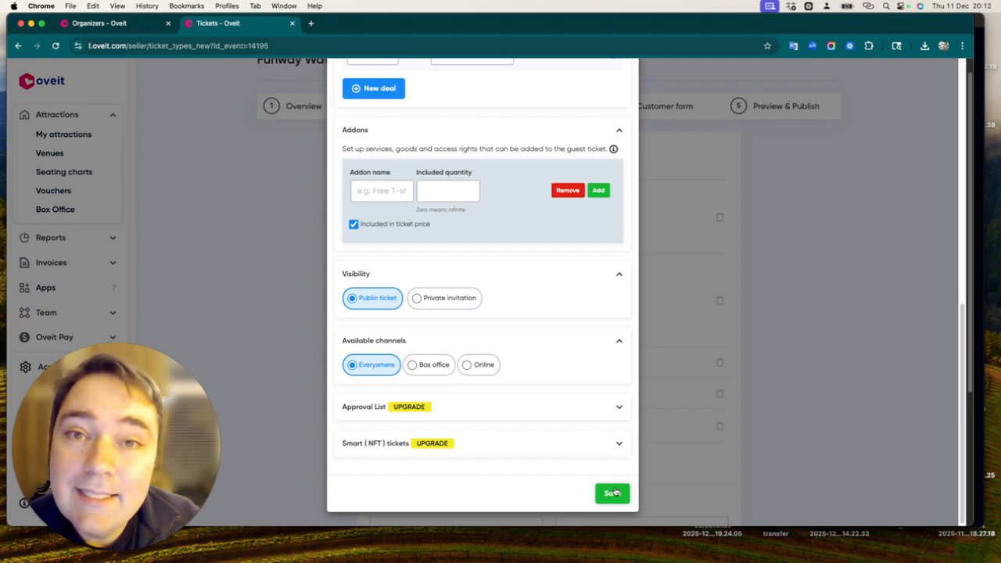
scroll(559, 375, "up", 10)
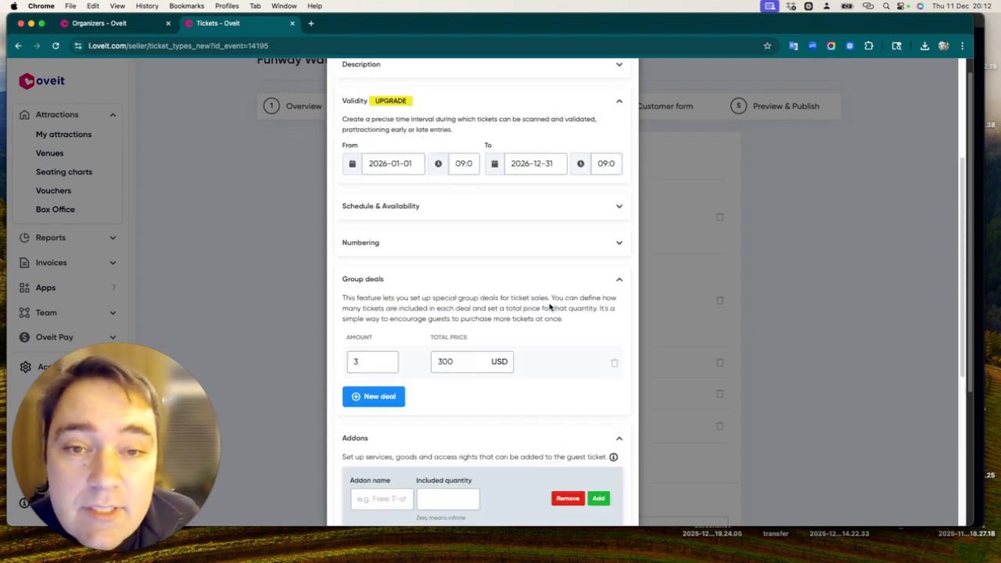